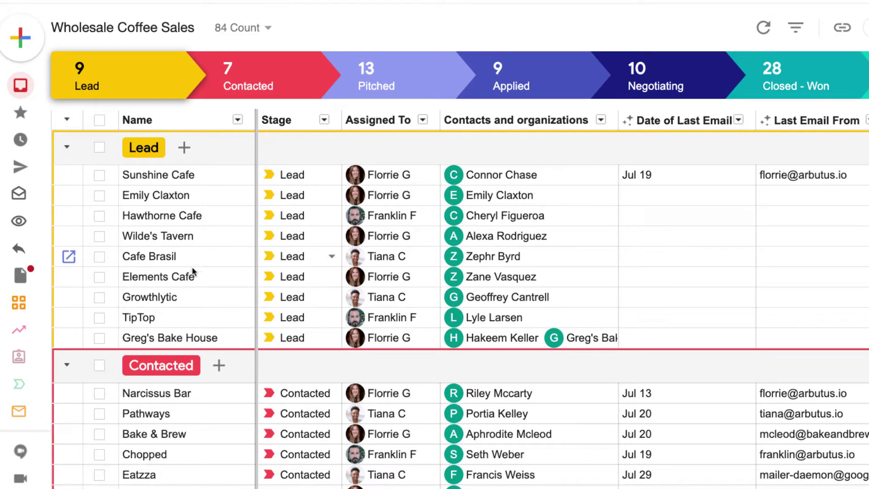
# Inspect the Pathways row's stage, assignee and contact details card in the pipeline grid
pyautogui.moveTo(48, 352)
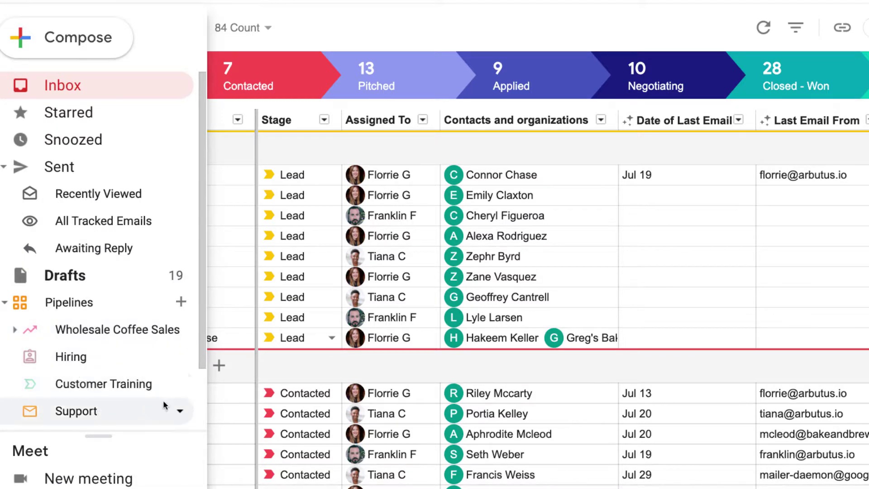
pyautogui.scroll(-3, 273, 365)
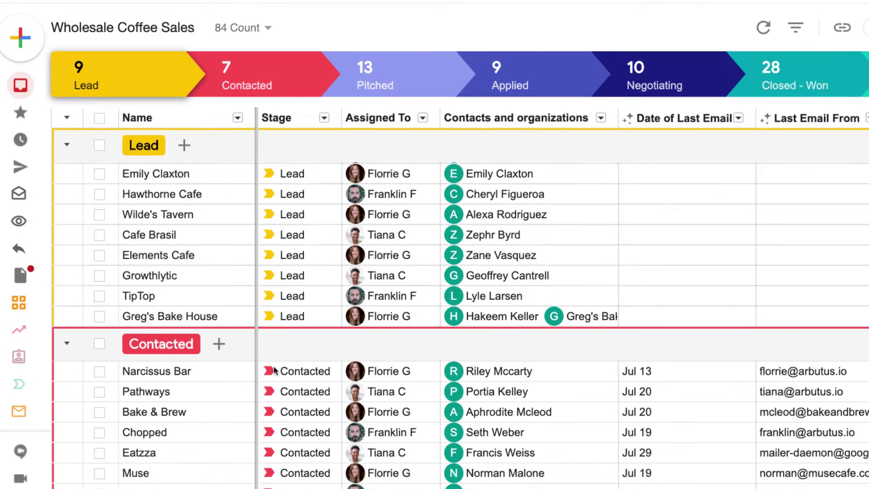
pyautogui.scroll(-4, 274, 365)
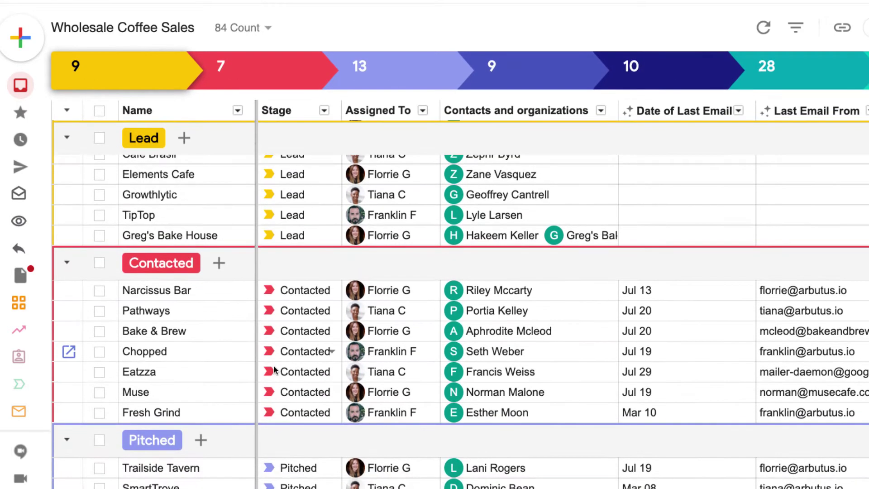
pyautogui.scroll(-2, 273, 365)
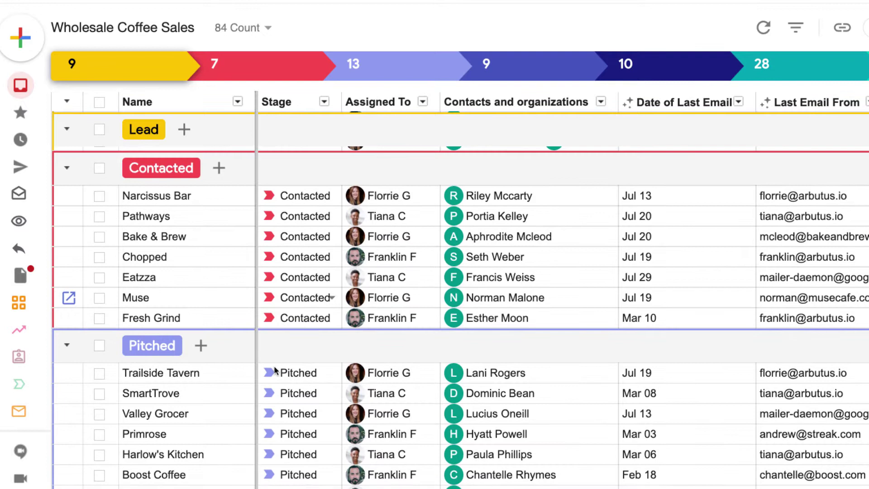
pyautogui.click(289, 218)
pyautogui.click(389, 218)
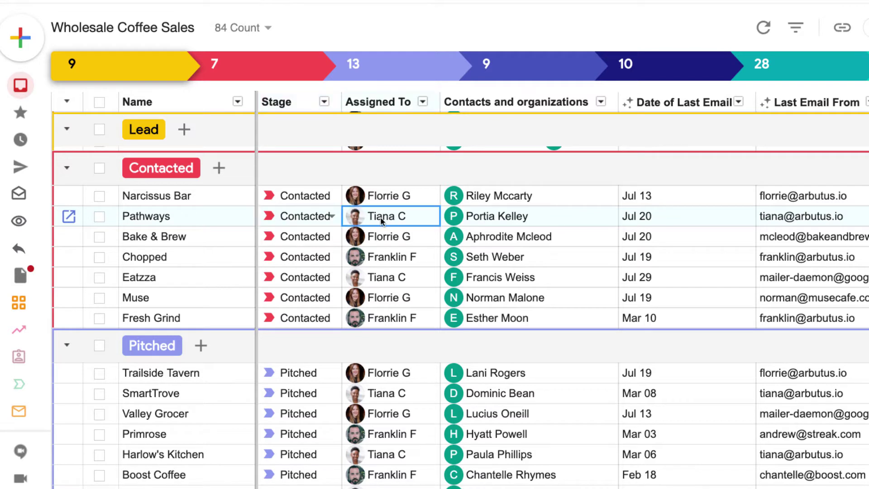
pyautogui.click(507, 220)
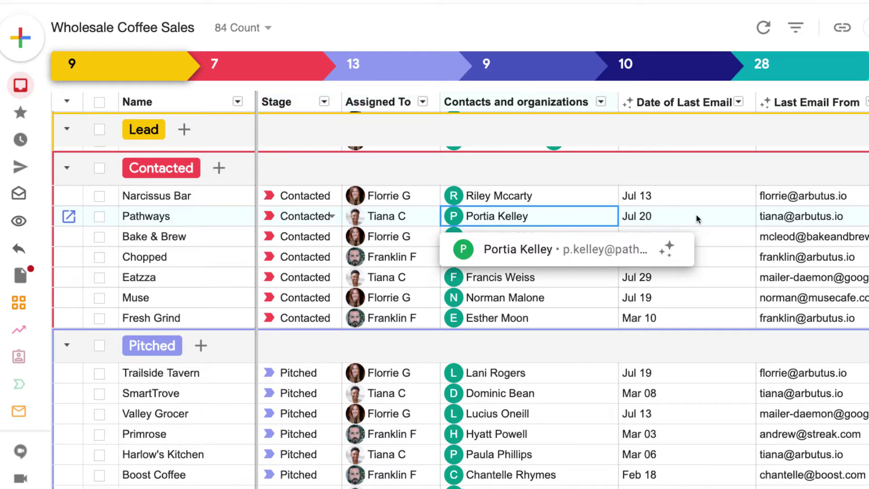
pyautogui.hscroll(3, 702, 217)
pyautogui.hscroll(-3, 626, 219)
# Open the Pathways box in full view and check its stage list, keeping Contacted
pyautogui.click(70, 217)
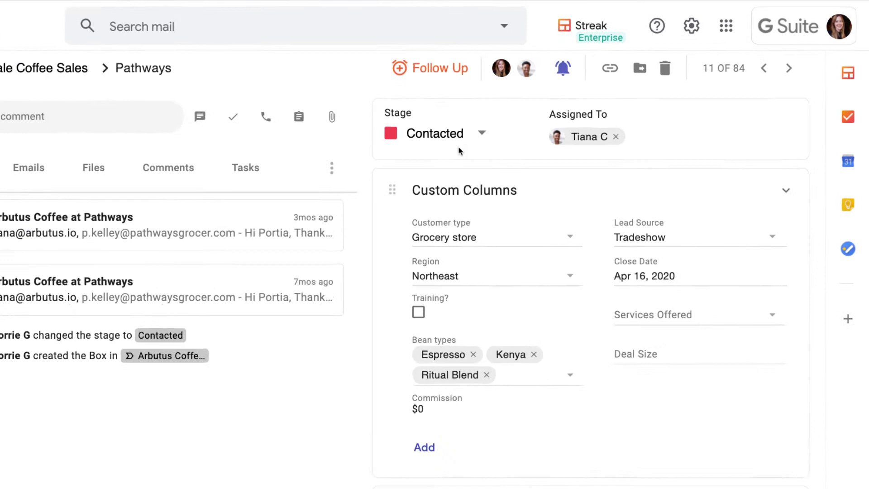
pyautogui.click(447, 149)
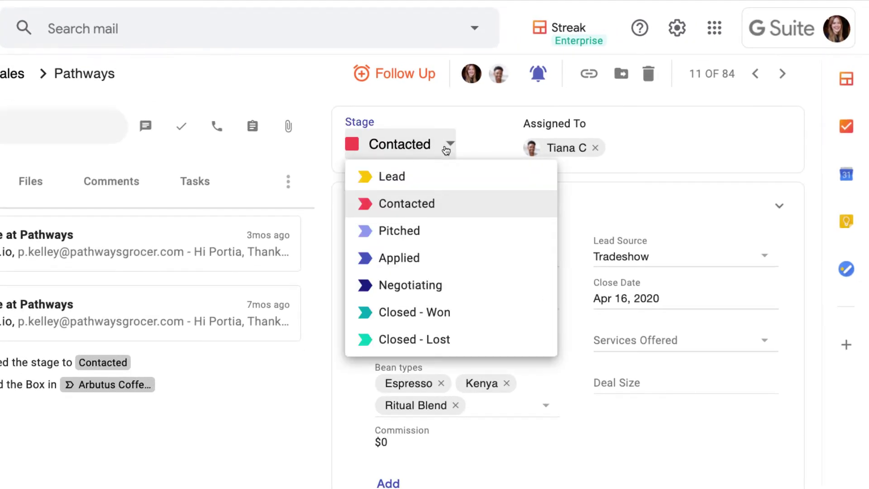
pyautogui.click(476, 146)
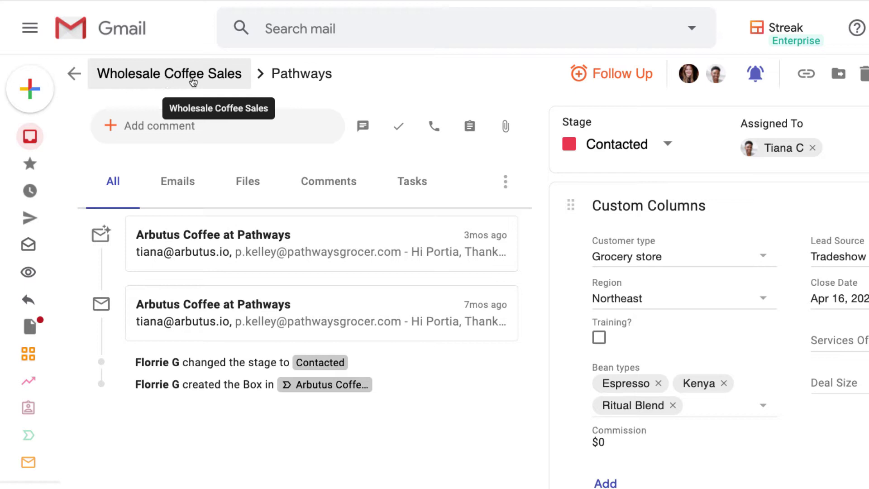
# Schedule a follow-up reminder on the Pathways box for three days from now
pyautogui.click(329, 73)
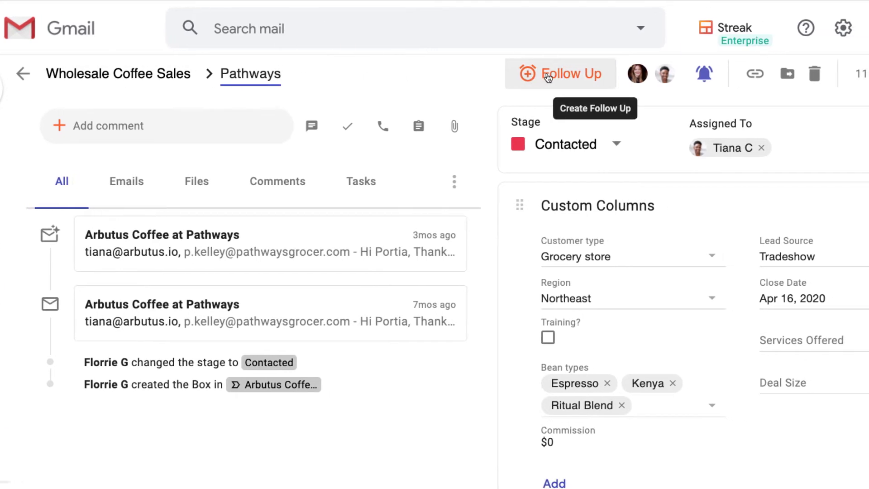
pyautogui.click(582, 75)
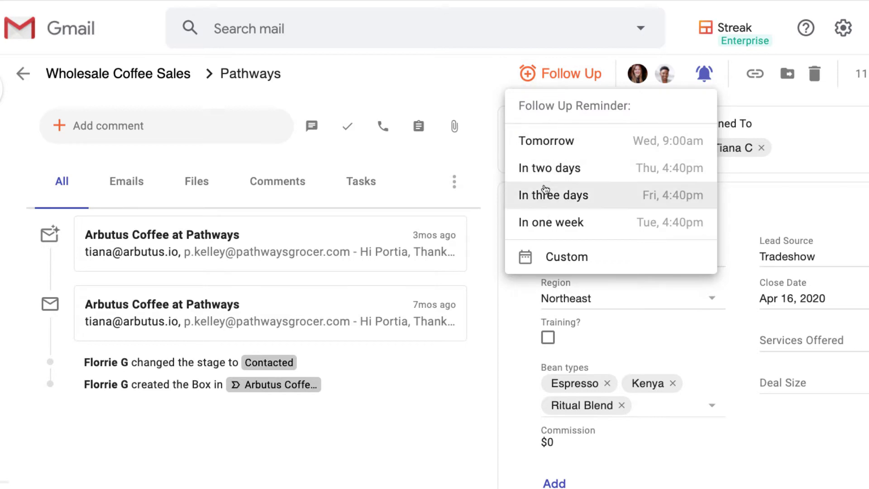
pyautogui.click(544, 193)
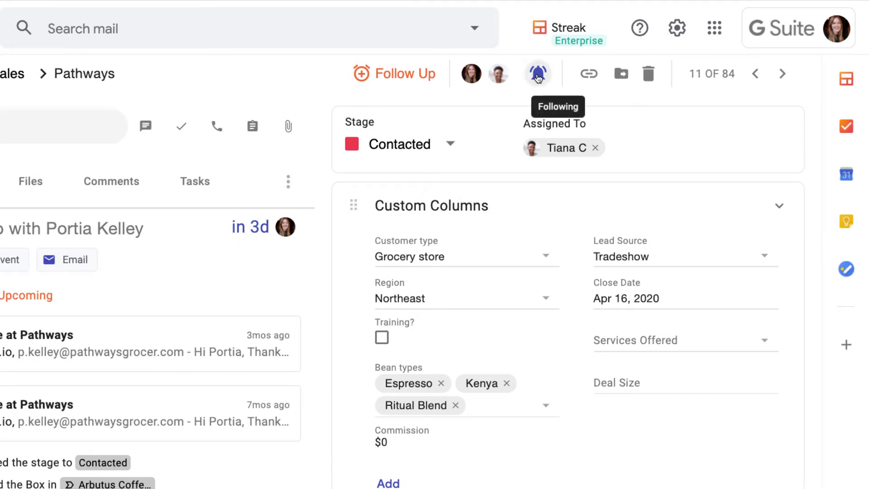
# Keep following the box's notifications and view its direct link
pyautogui.click(538, 75)
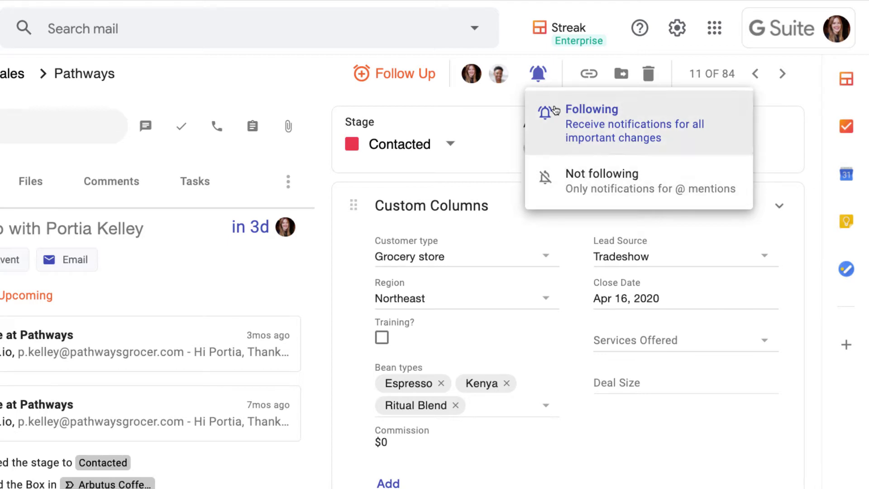
pyautogui.click(558, 77)
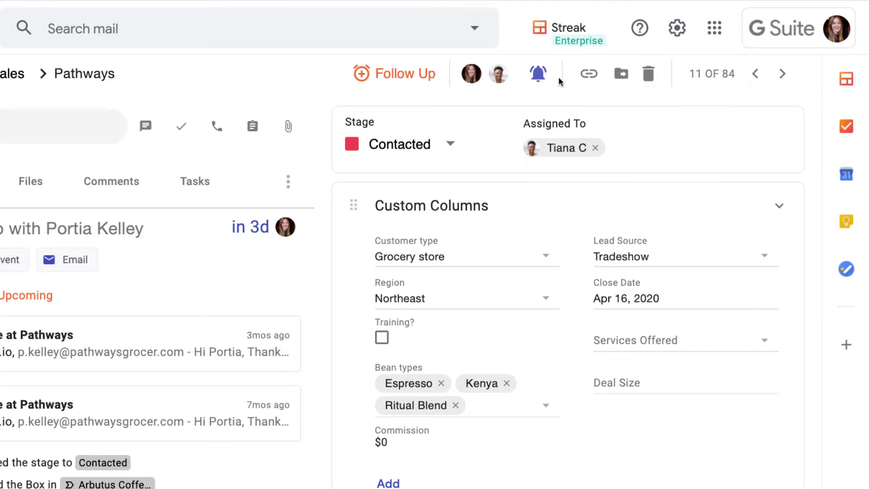
pyautogui.click(590, 75)
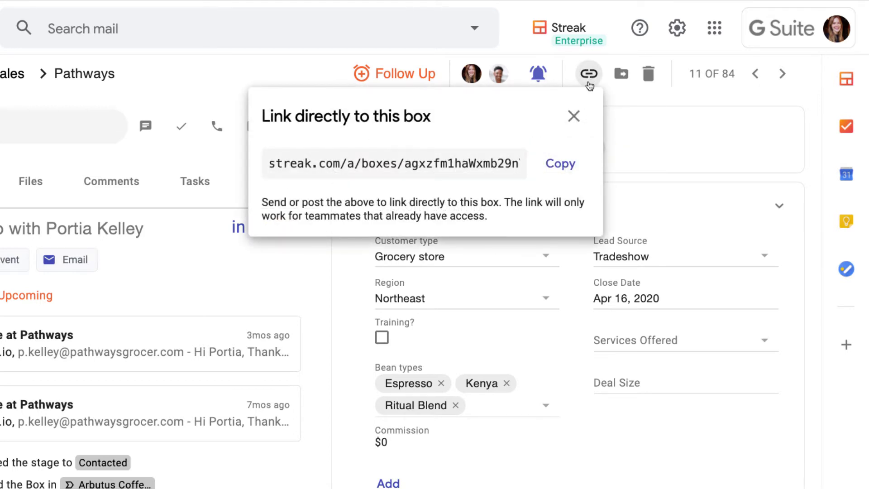
pyautogui.click(573, 117)
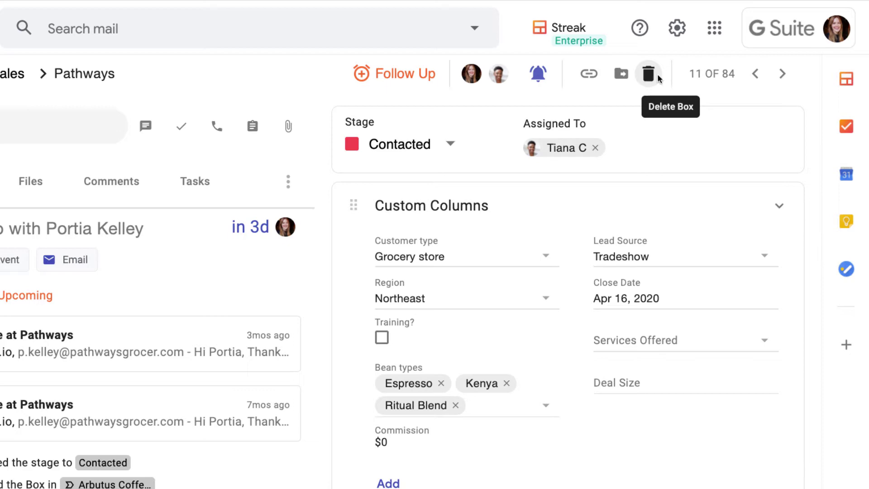
pyautogui.click(784, 76)
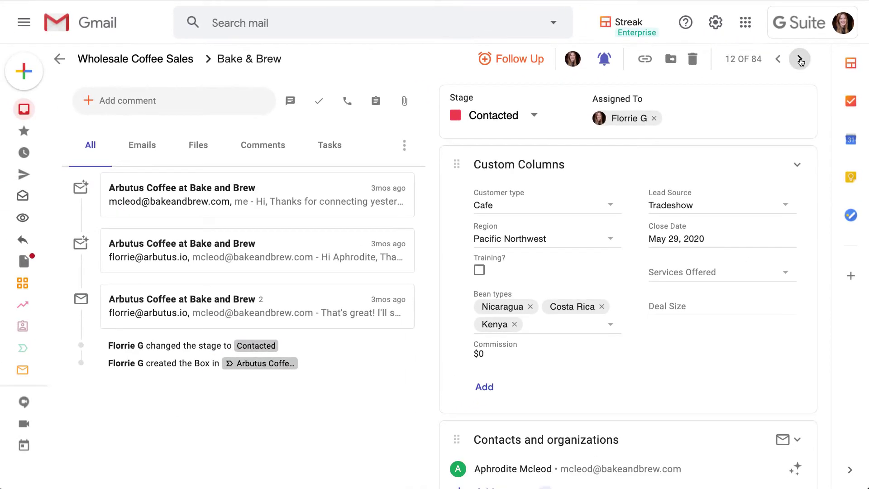
pyautogui.click(800, 59)
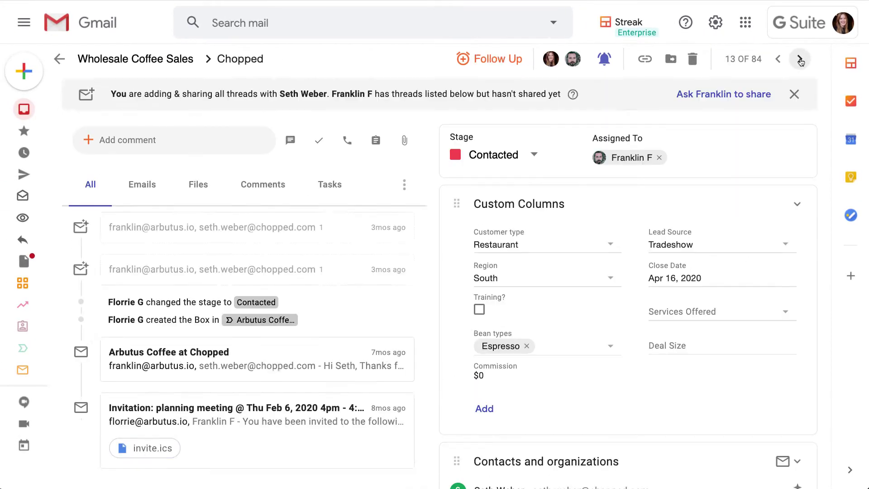
pyautogui.click(777, 60)
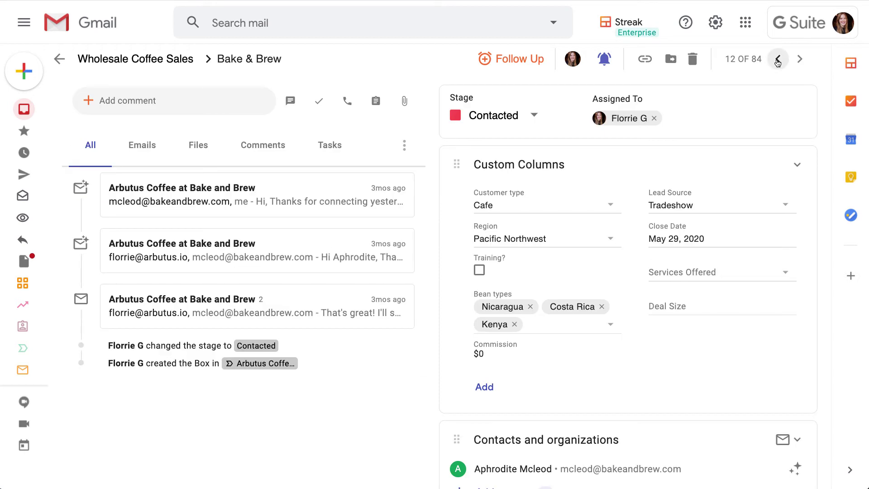
pyautogui.click(778, 60)
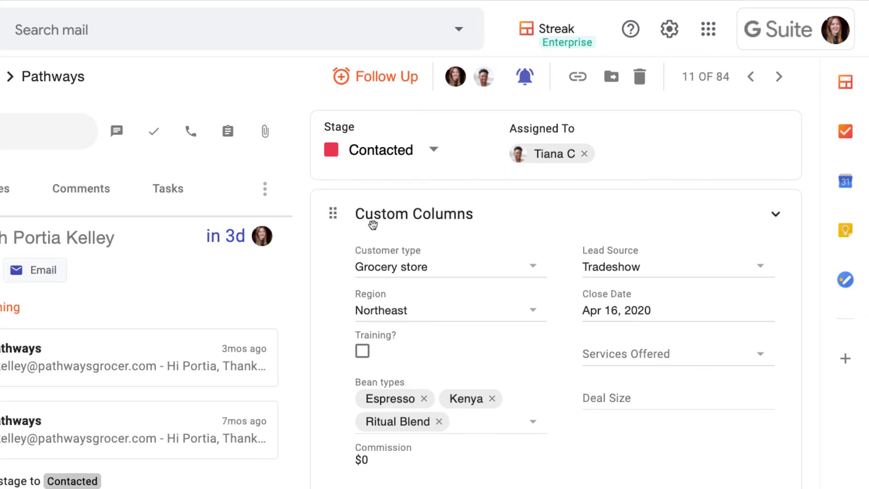
pyautogui.scroll(-3, 373, 225)
pyautogui.scroll(-1, 372, 225)
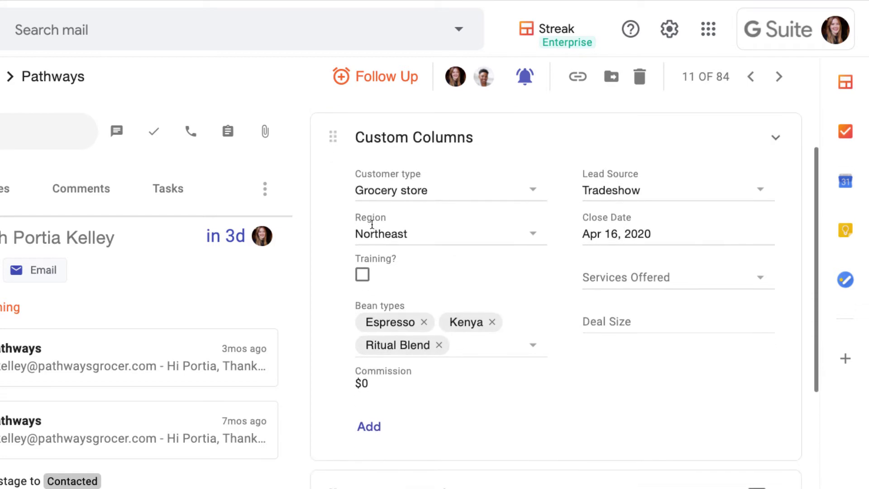
pyautogui.click(532, 187)
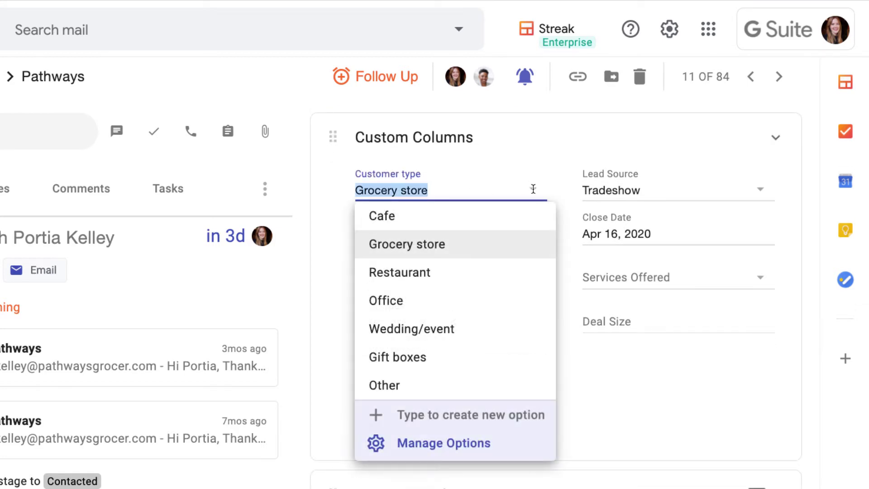
pyautogui.click(555, 168)
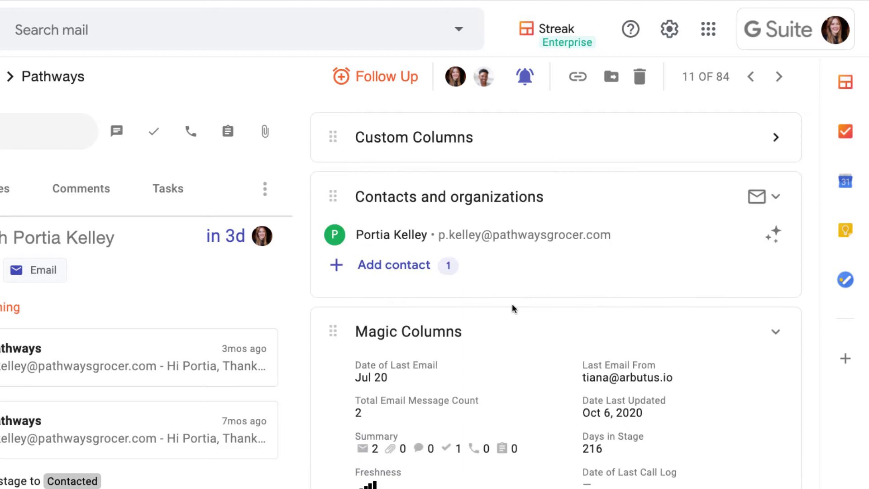
pyautogui.scroll(-2, 471, 287)
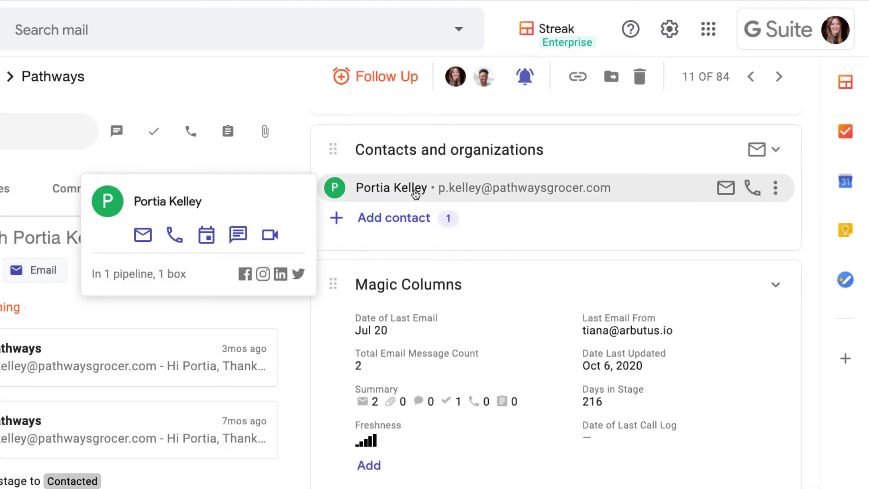
pyautogui.click(416, 194)
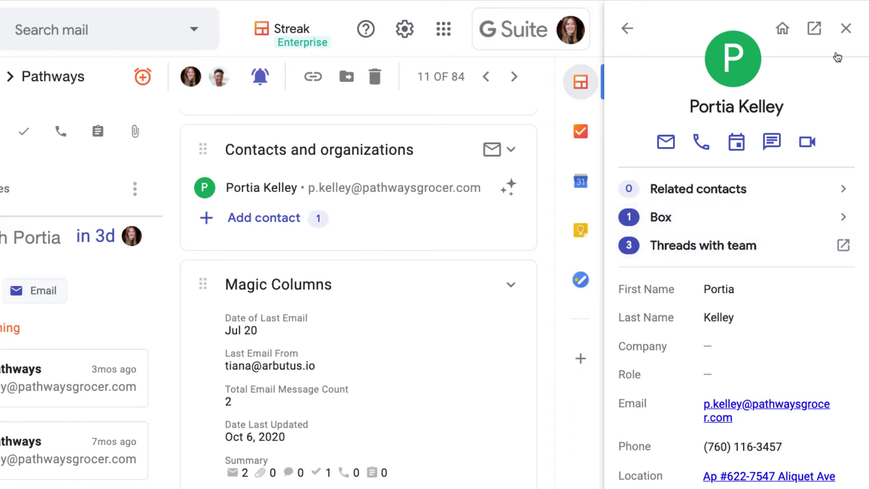
pyautogui.click(845, 29)
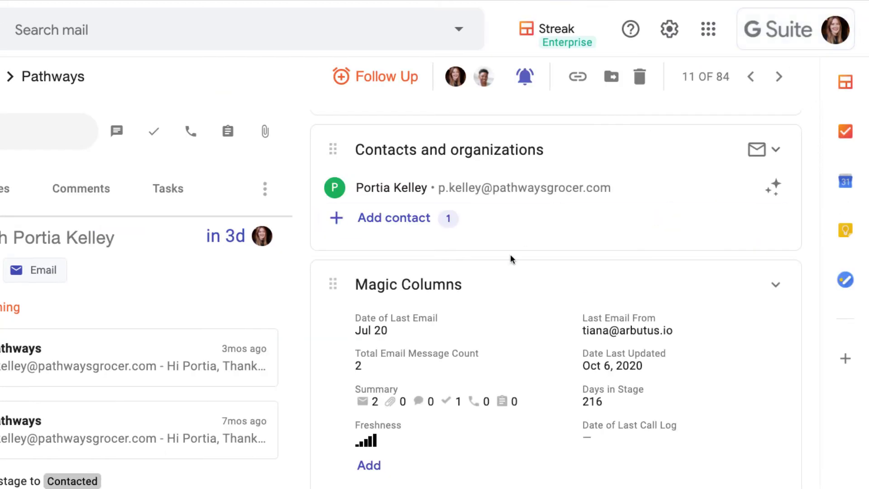
pyautogui.scroll(-3, 501, 309)
pyautogui.scroll(-3, 501, 309)
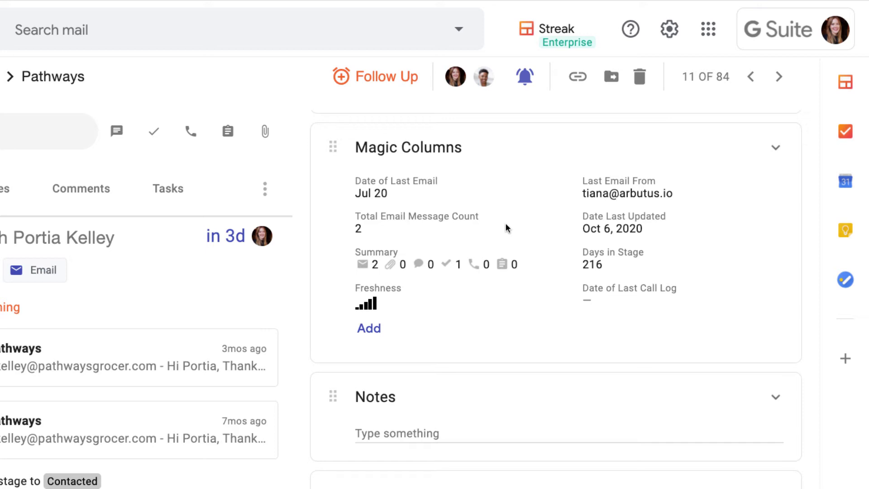
pyautogui.scroll(5, 506, 227)
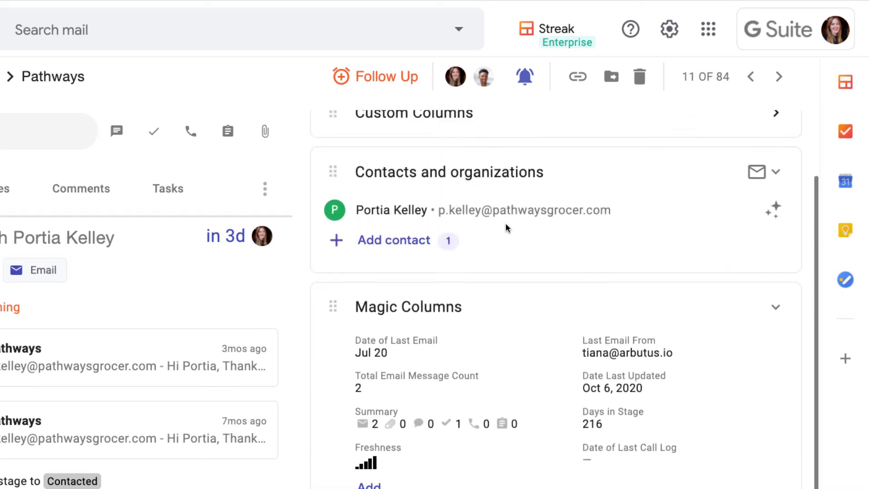
pyautogui.scroll(2, 505, 225)
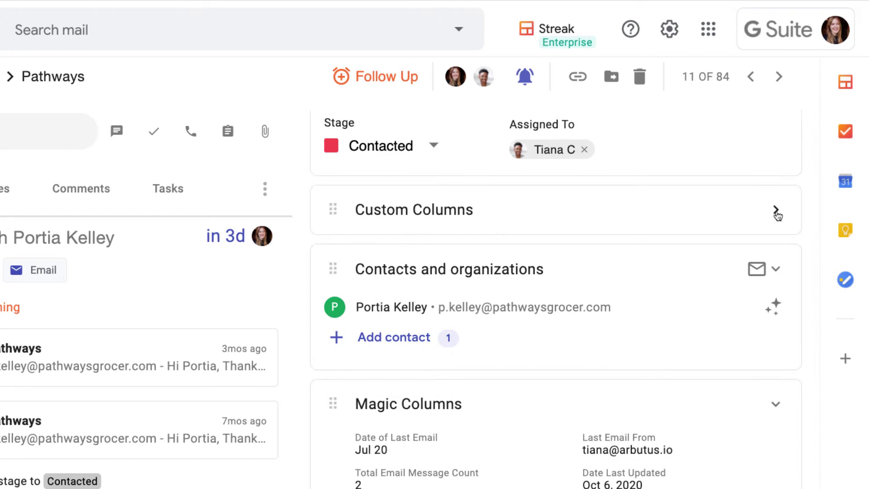
# Move the Contacts and organizations section above Custom Columns and widen the details pane
pyautogui.click(776, 210)
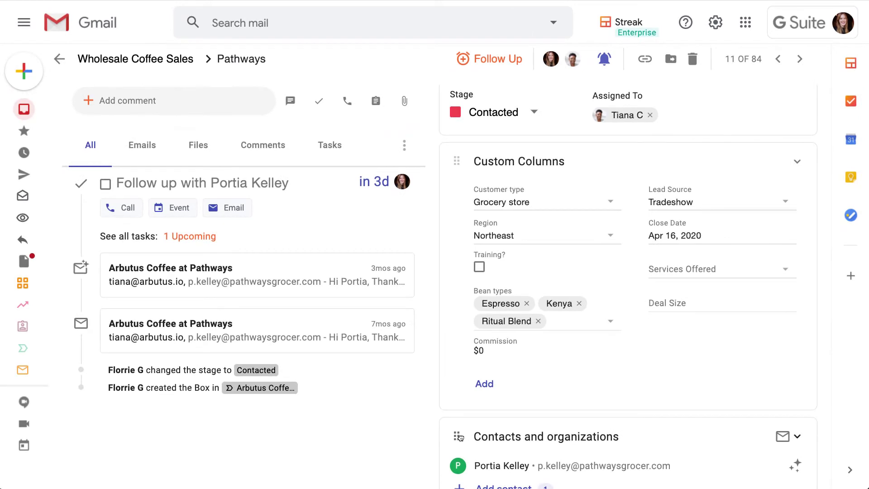
pyautogui.moveTo(458, 436); pyautogui.dragTo(463, 393)
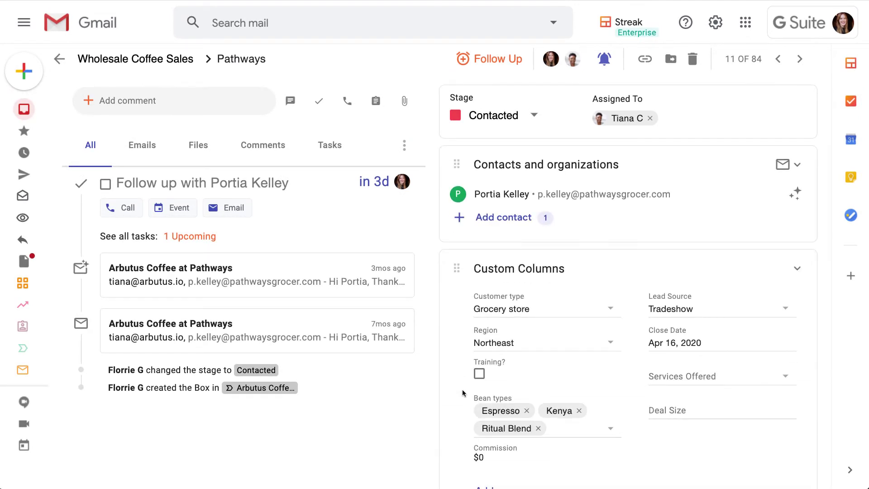
pyautogui.moveTo(432, 260); pyautogui.dragTo(541, 276)
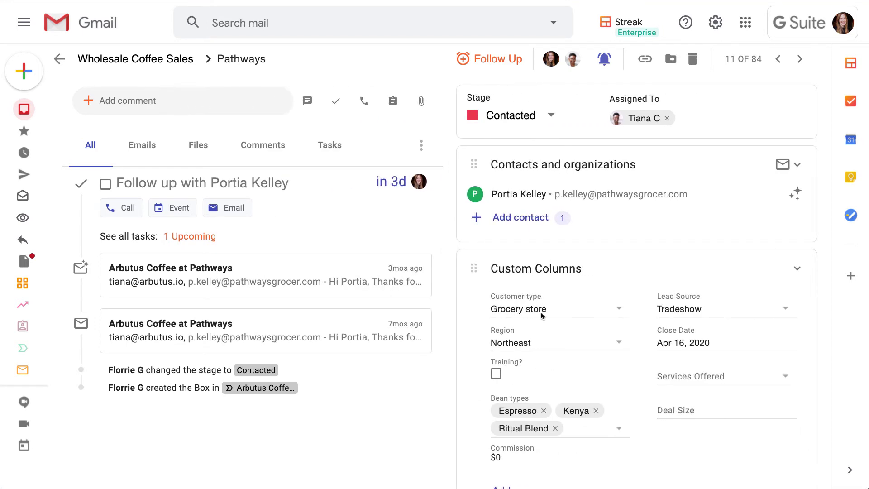
pyautogui.scroll(-2, 581, 337)
# Add a free-form 'Discount %' column and enter 12 for Pathways
pyautogui.click(516, 419)
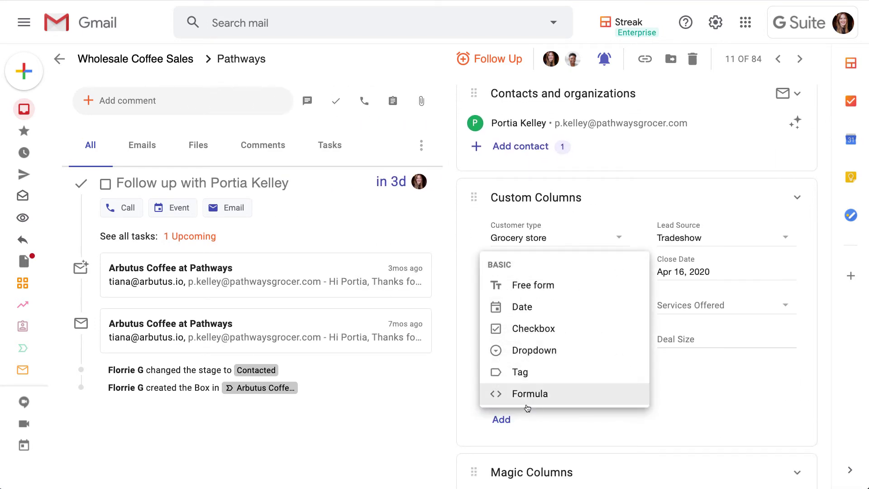
pyautogui.click(527, 292)
pyautogui.write('Discount %')
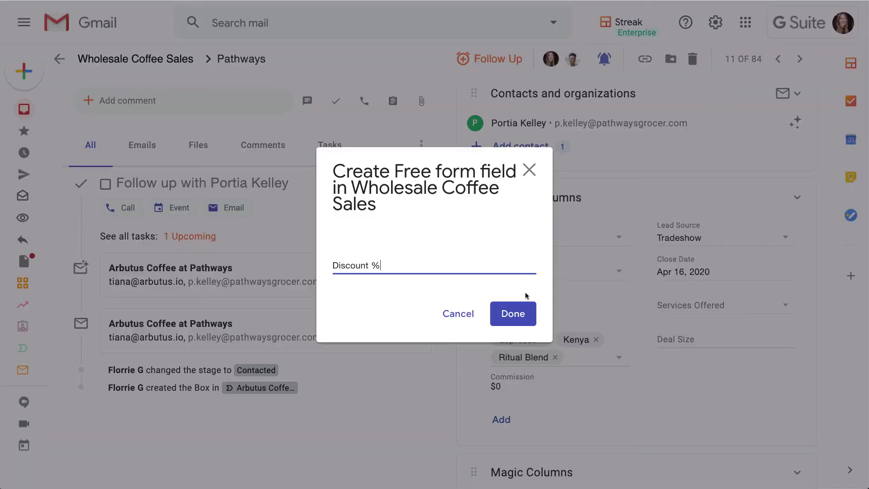
pyautogui.click(518, 313)
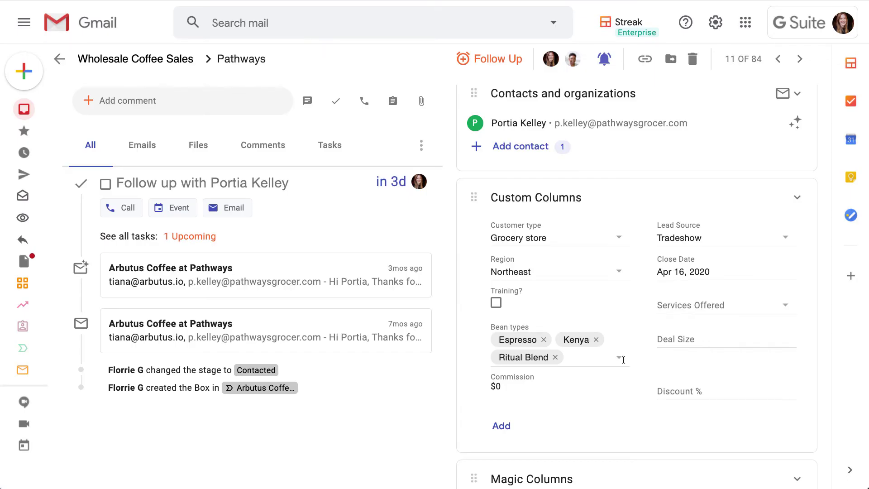
pyautogui.click(675, 388)
pyautogui.write('12')
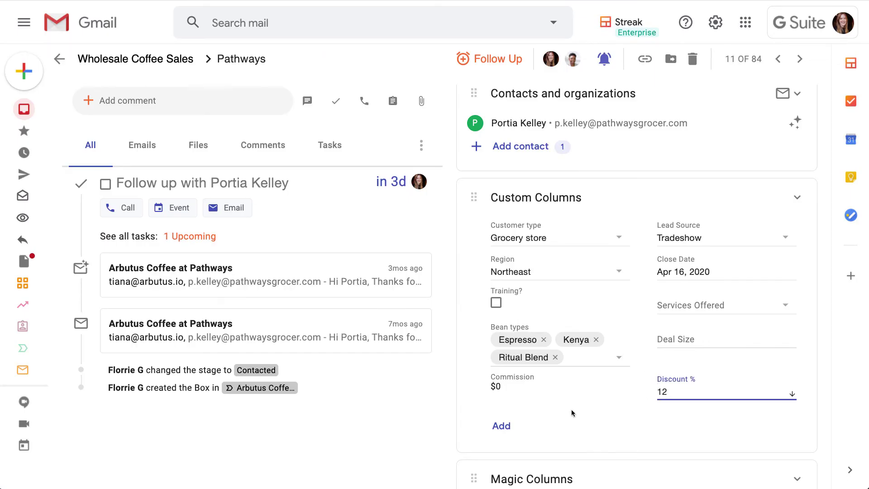
pyautogui.click(572, 412)
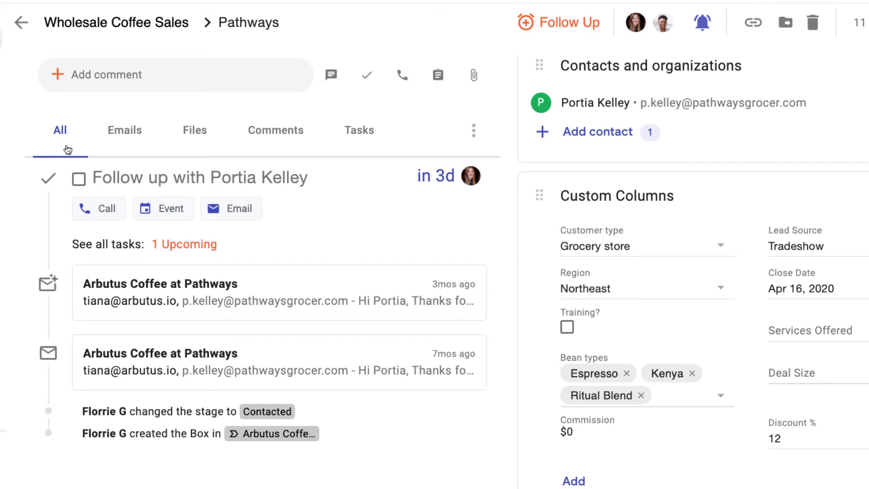
# Post a comment mentioning a teammate about meeting the contact at the expo
pyautogui.click(94, 72)
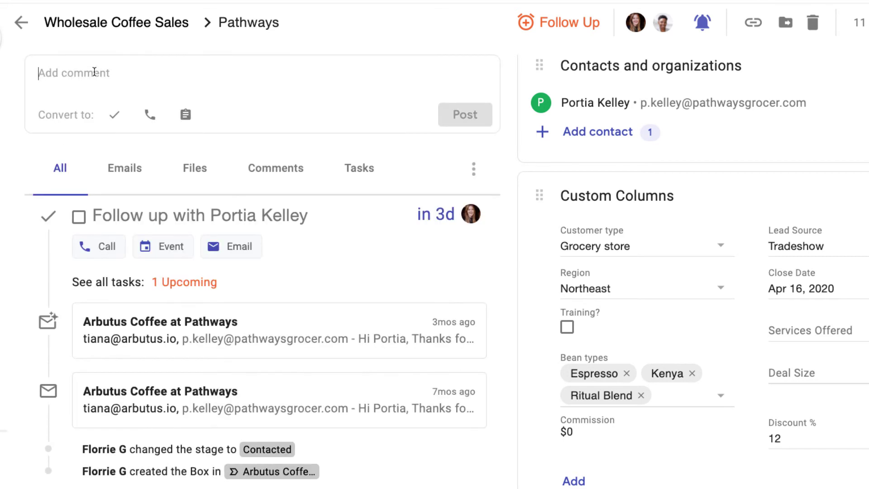
pyautogui.write('@tia')
pyautogui.press('Return')
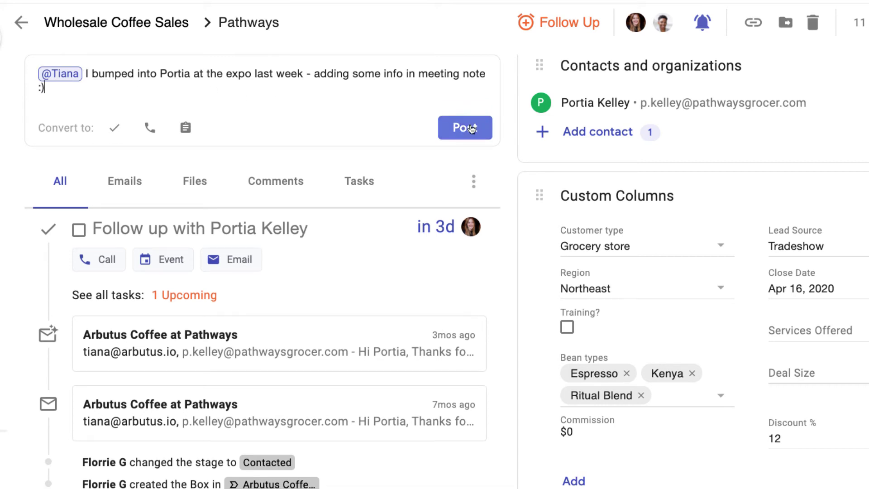
pyautogui.click(471, 128)
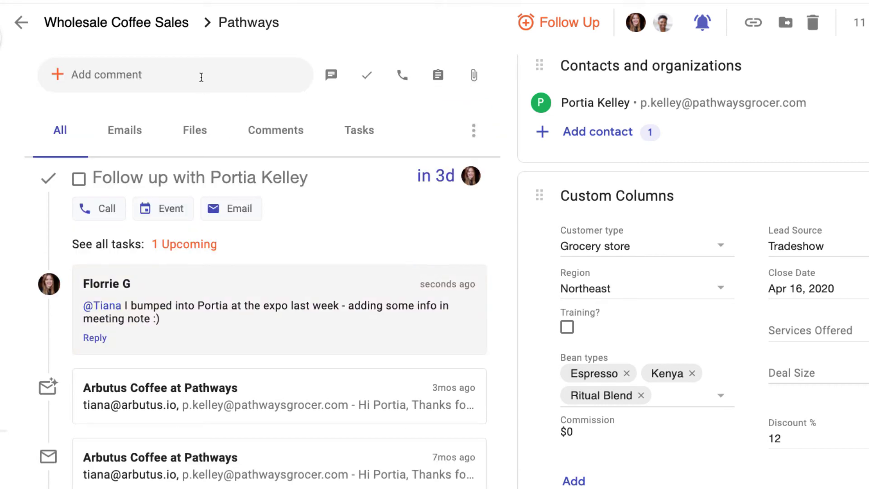
# Save the pasted Coffee World Expo text as a 15-minute meeting note dated 10/03/20
pyautogui.click(202, 77)
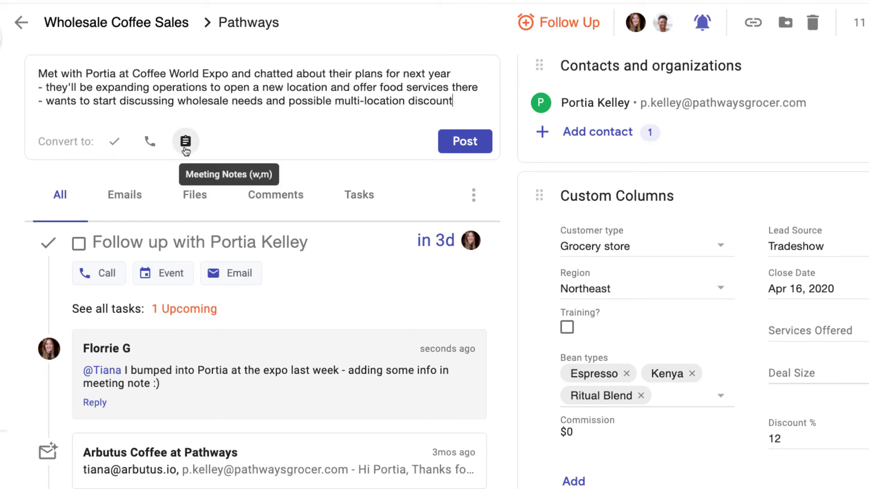
pyautogui.click(185, 143)
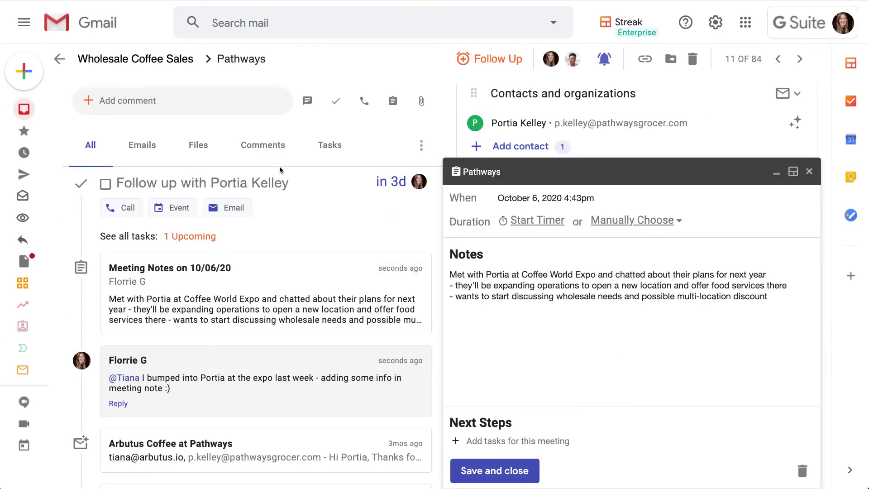
pyautogui.click(608, 220)
pyautogui.click(636, 263)
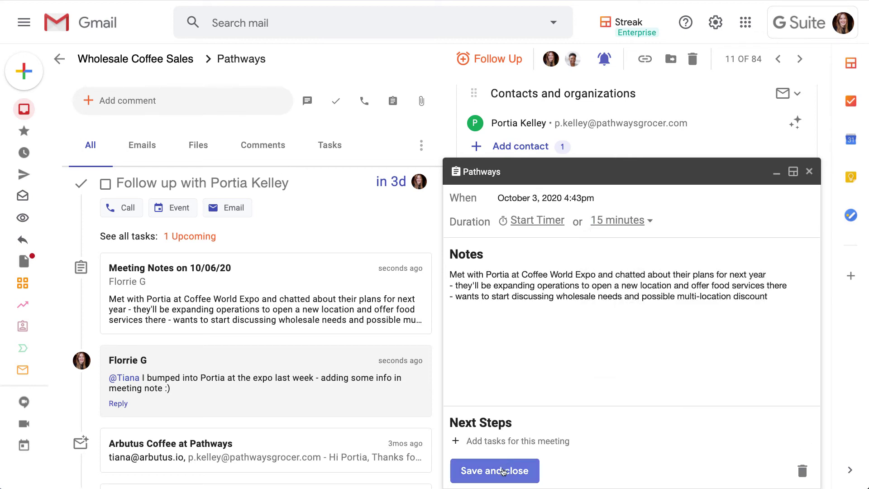
pyautogui.click(503, 471)
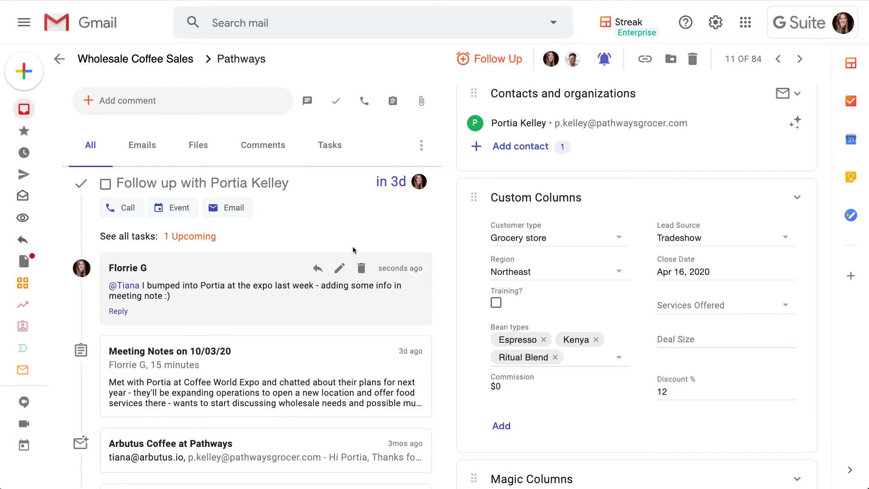
# Add task 'Send multi-location discount info', assigned to another teammate, due tomorrow at 8am
pyautogui.click(336, 101)
pyautogui.write('Send multi-location discount info')
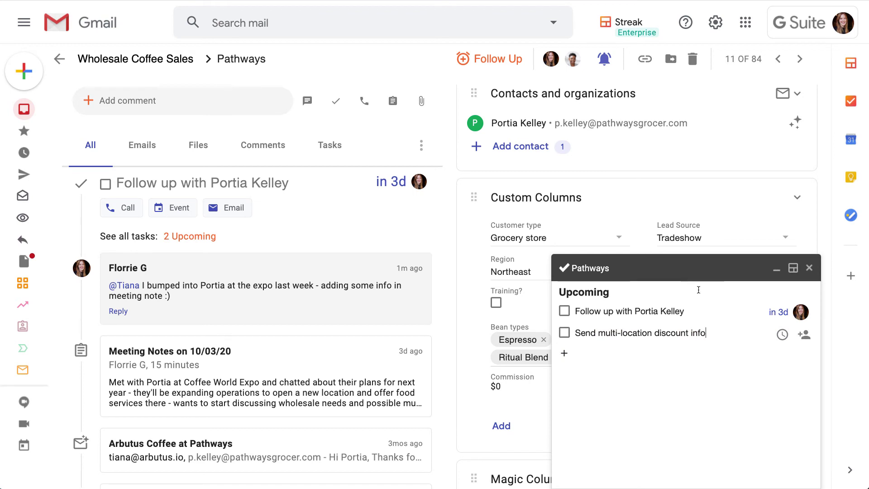
pyautogui.click(804, 335)
pyautogui.click(658, 305)
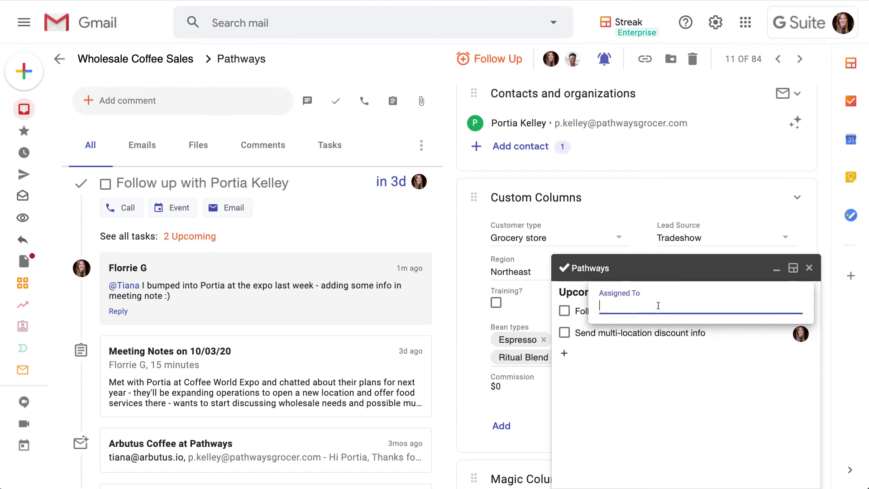
pyautogui.write('tiana')
pyautogui.click(648, 324)
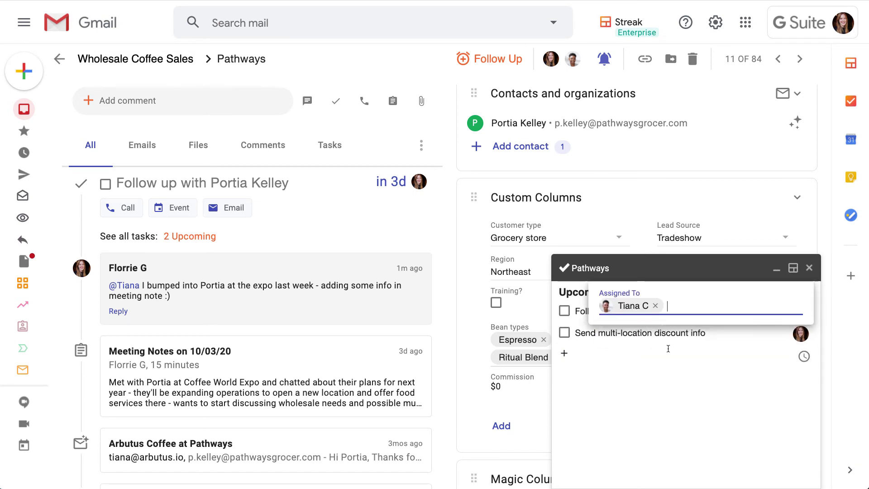
pyautogui.click(730, 334)
pyautogui.click(650, 271)
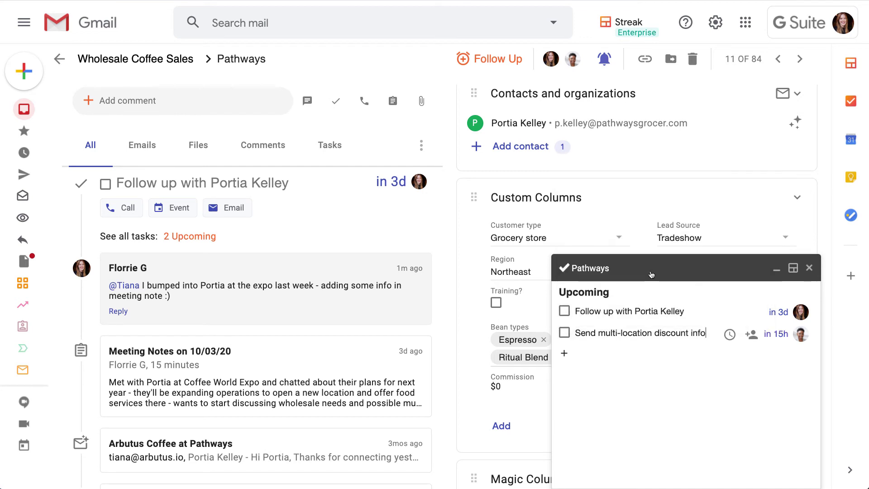
# Review the Pathways upcoming tasks list and close the tasks panel
pyautogui.click(809, 269)
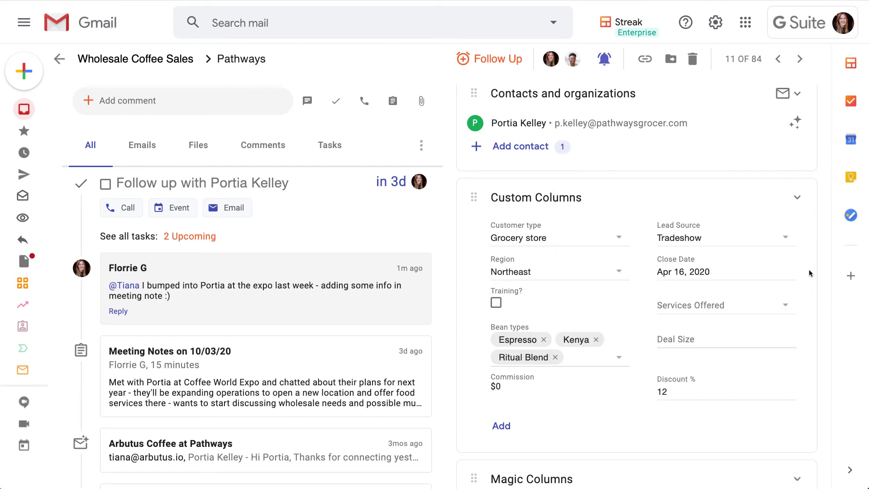
pyautogui.click(209, 239)
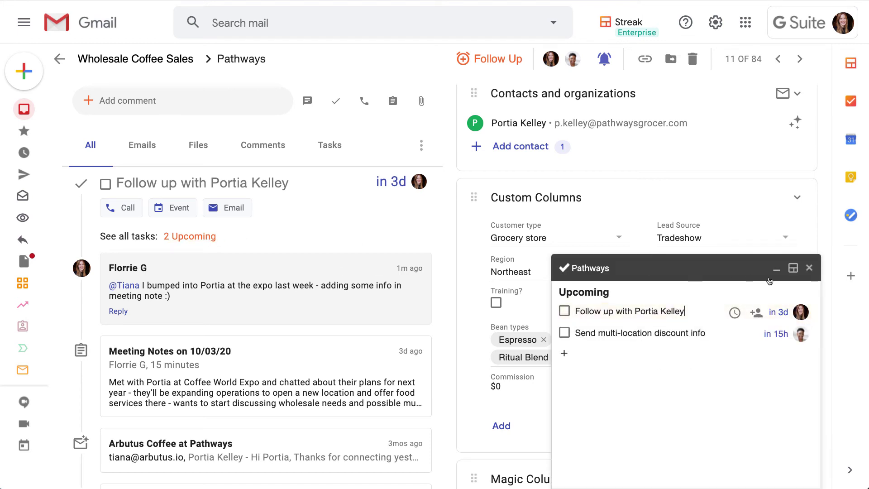
pyautogui.click(809, 269)
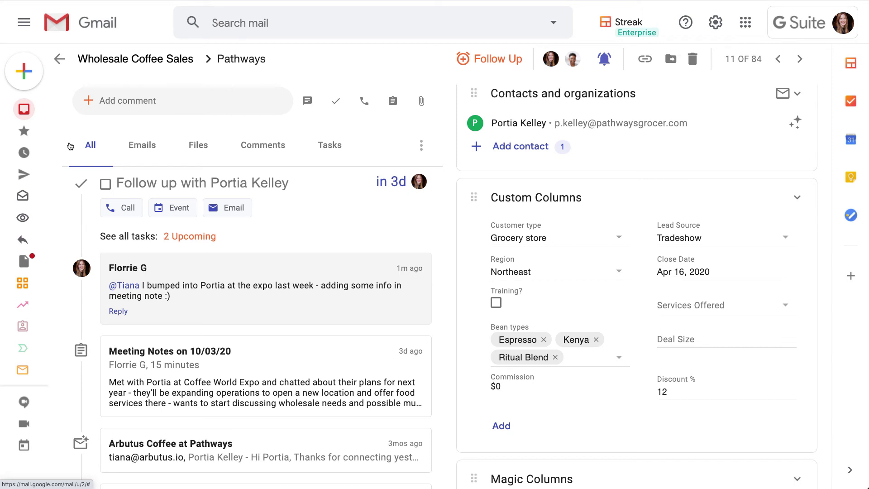
# Return to the Wholesale Coffee Sales pipeline grid and scroll across its columns
pyautogui.scroll(-3, 70, 190)
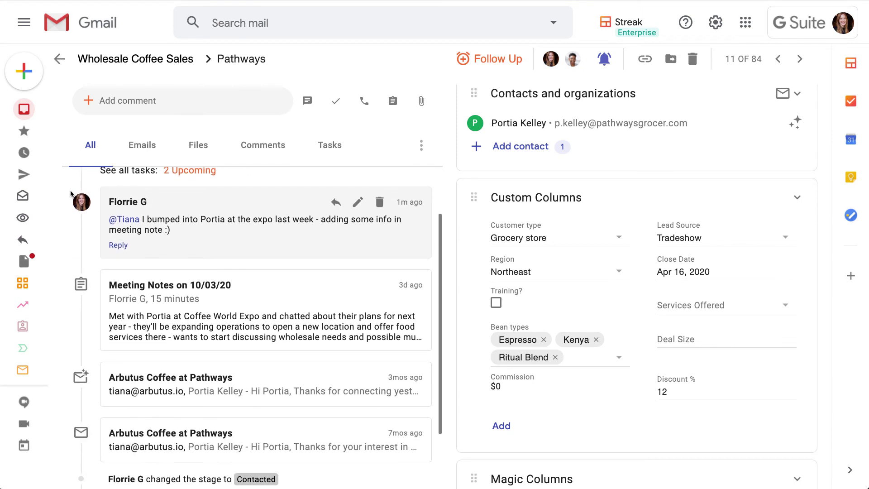
pyautogui.scroll(3, 70, 193)
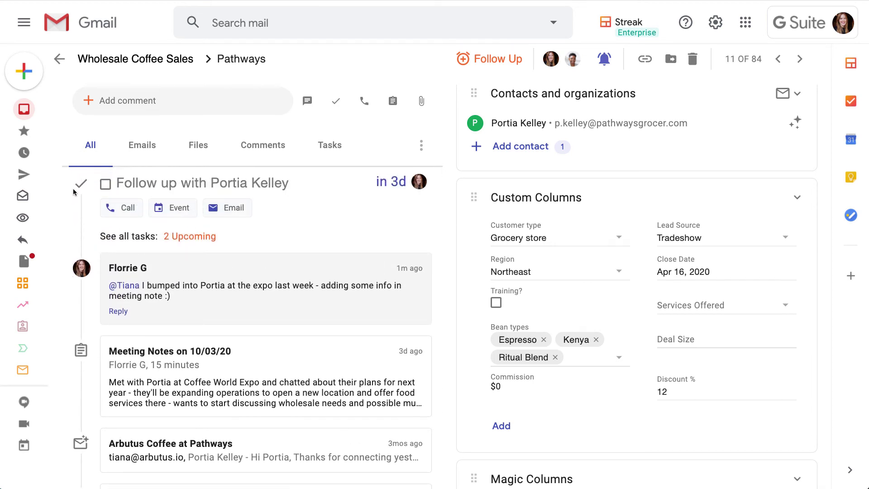
pyautogui.click(101, 60)
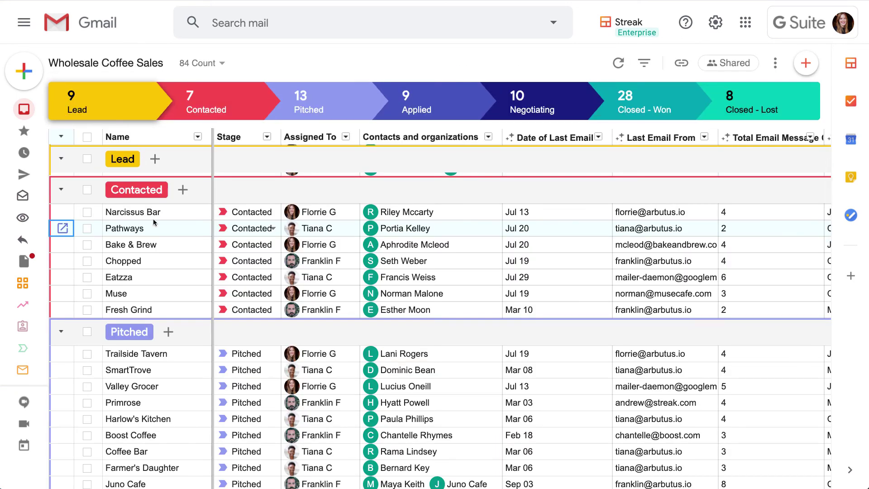
pyautogui.hscroll(5, 165, 230)
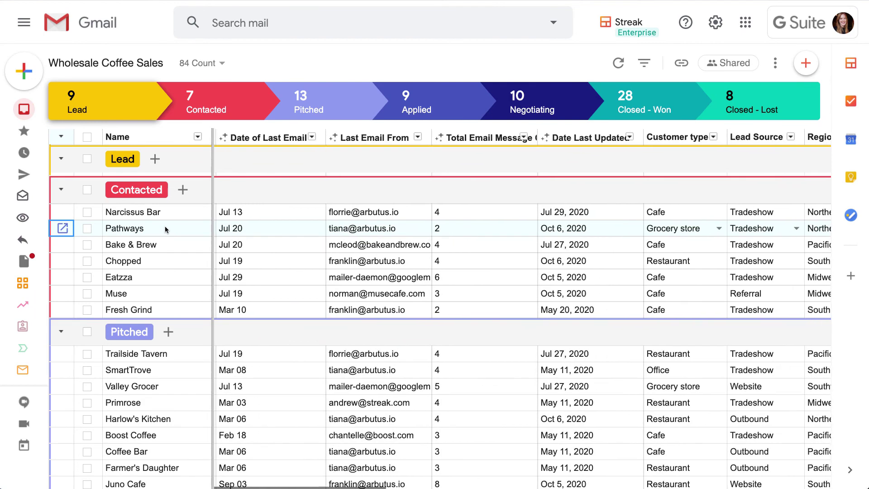
pyautogui.hscroll(-7, 167, 229)
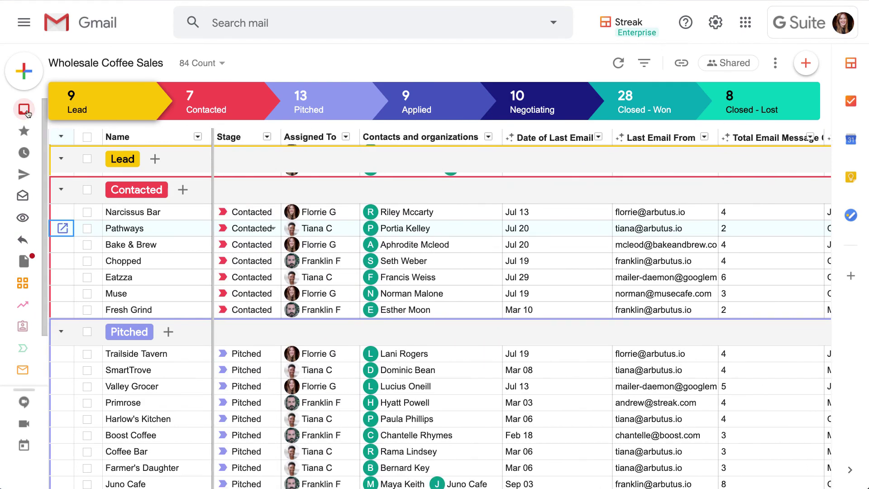
# Set the Red Rooster Cafe Deal Size to $2,400 from the email's Streak sidebar
pyautogui.click(27, 110)
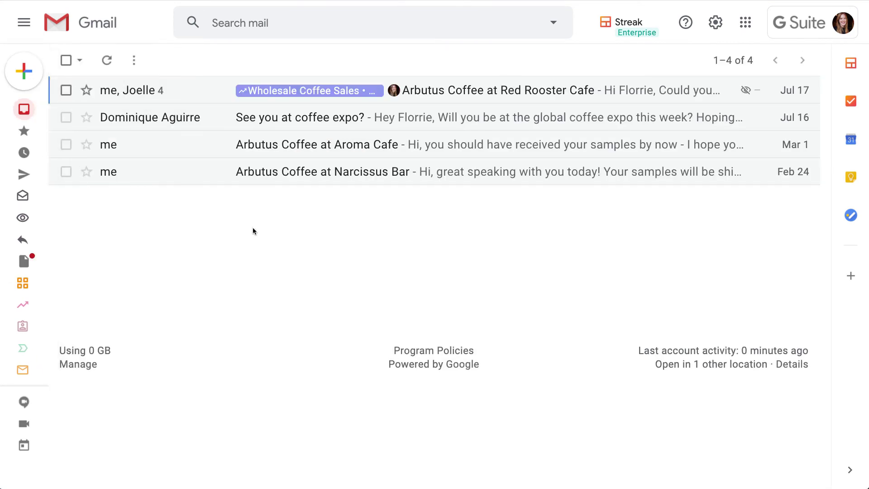
pyautogui.click(276, 93)
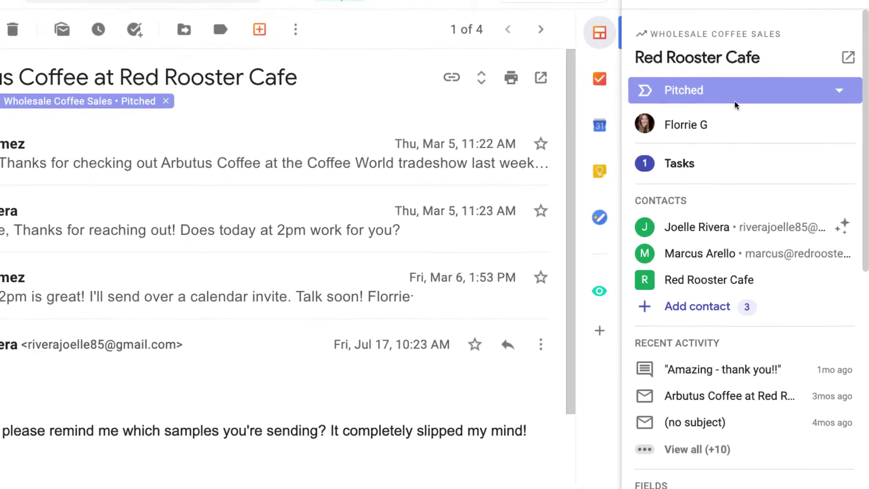
pyautogui.scroll(-2, 730, 151)
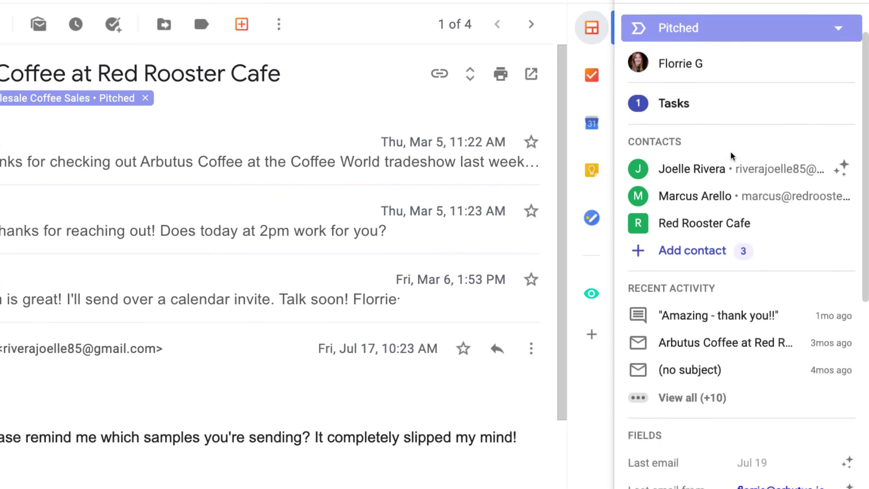
pyautogui.scroll(-5, 730, 155)
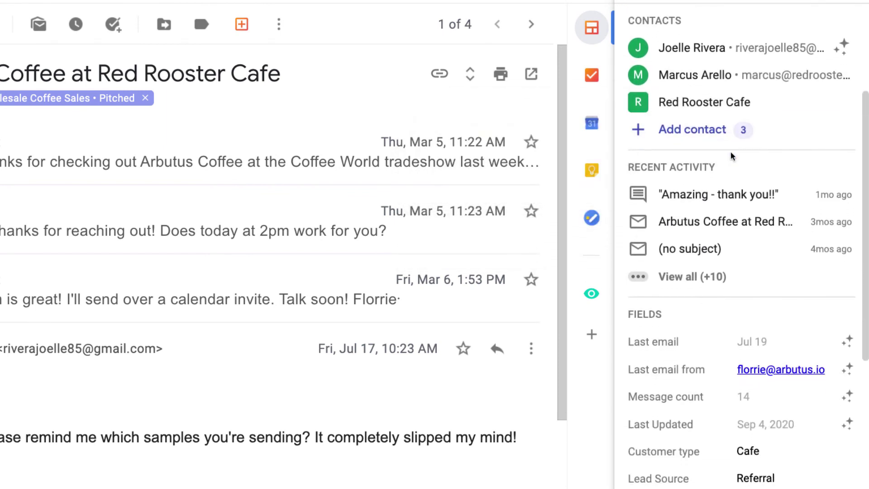
pyautogui.scroll(-4, 730, 156)
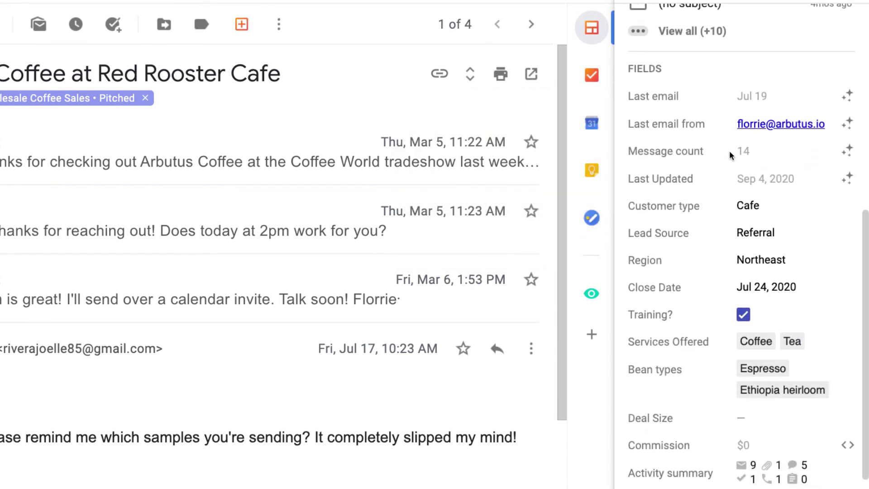
pyautogui.scroll(-3, 730, 156)
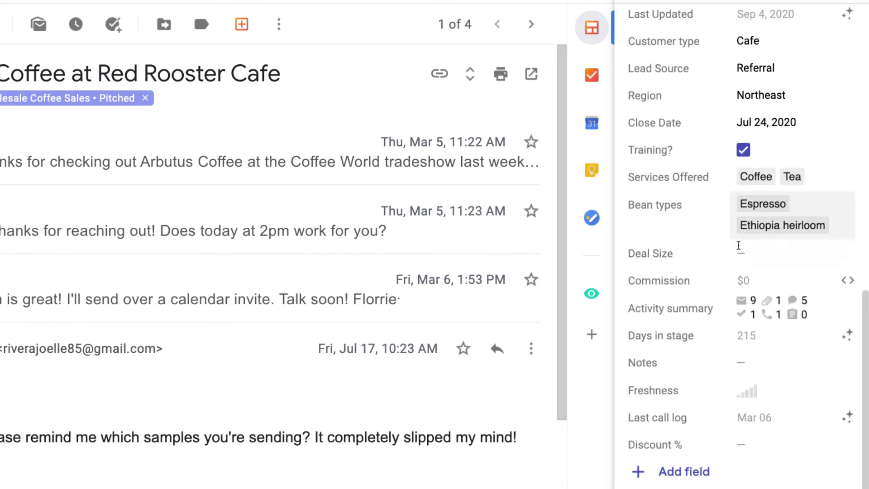
pyautogui.click(745, 253)
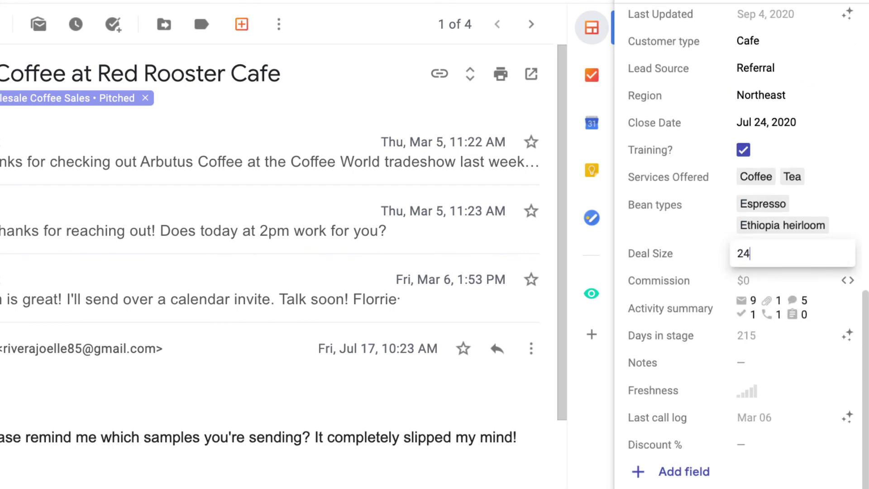
pyautogui.click(696, 260)
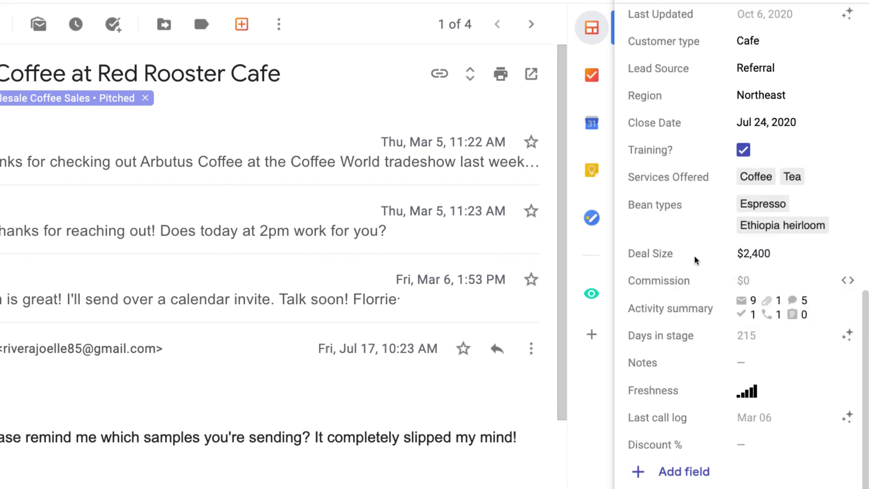
# Open the full Red Rooster Cafe box view
pyautogui.scroll(10, 697, 259)
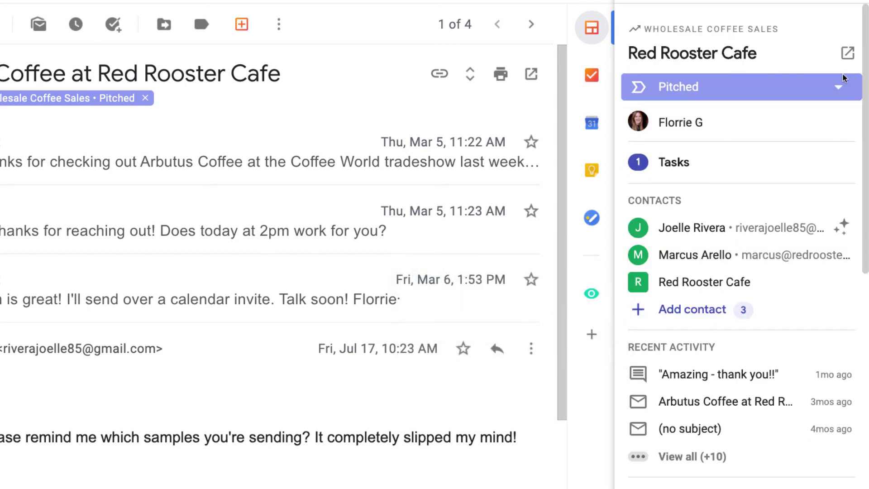
pyautogui.click(848, 52)
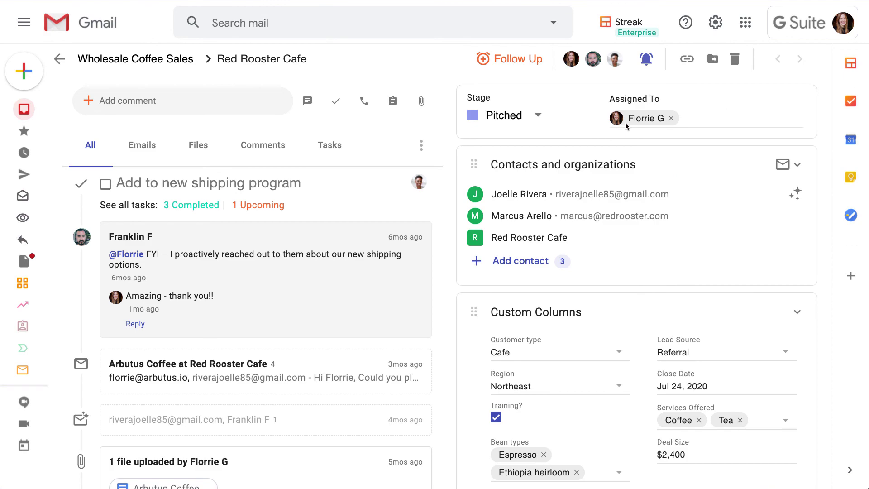
pyautogui.scroll(-6, 335, 214)
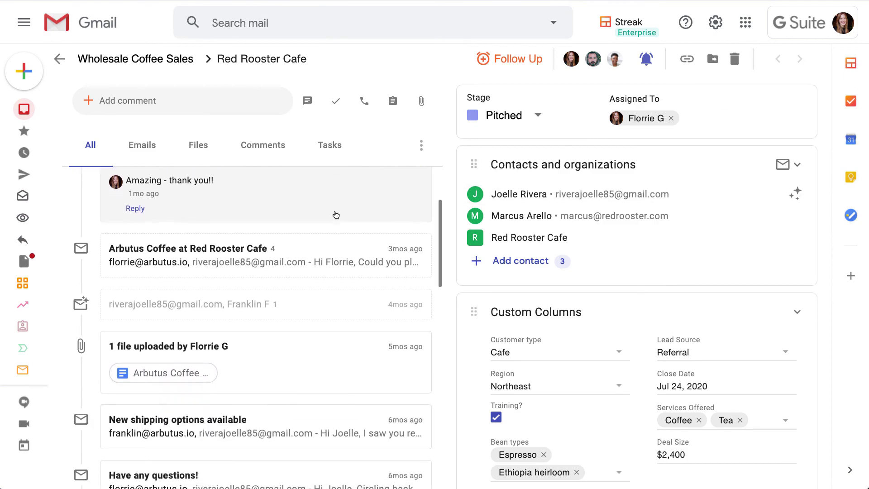